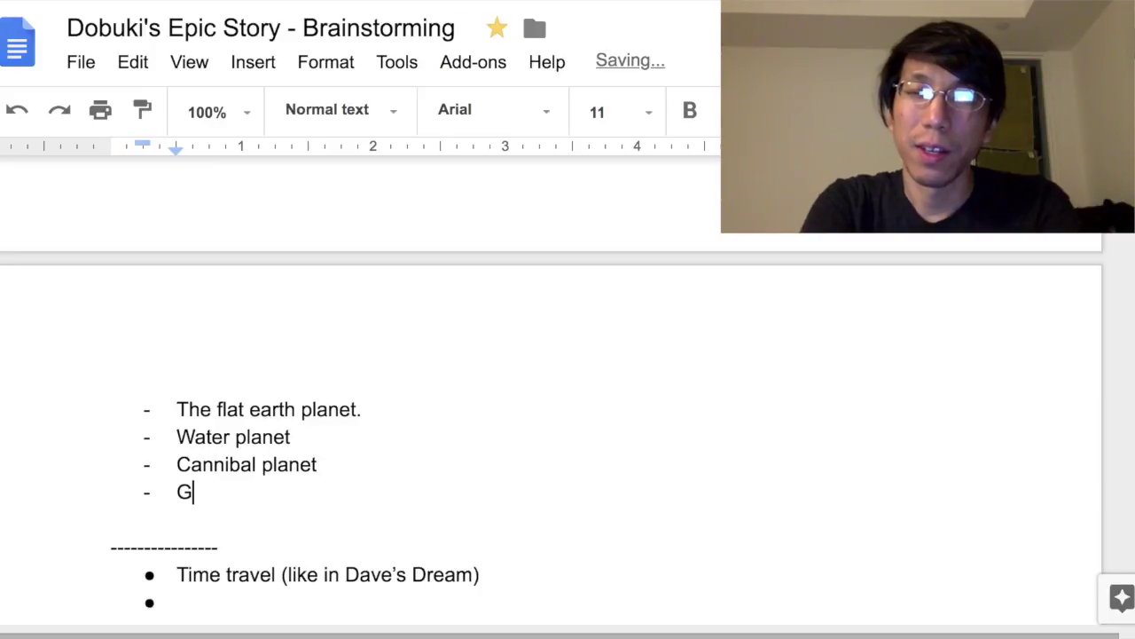
Type 'Ghost planet' with a parenthetical note saying the crew is a ghost
type("(The cre)")
key("Left")
type("The crew is a ghost")
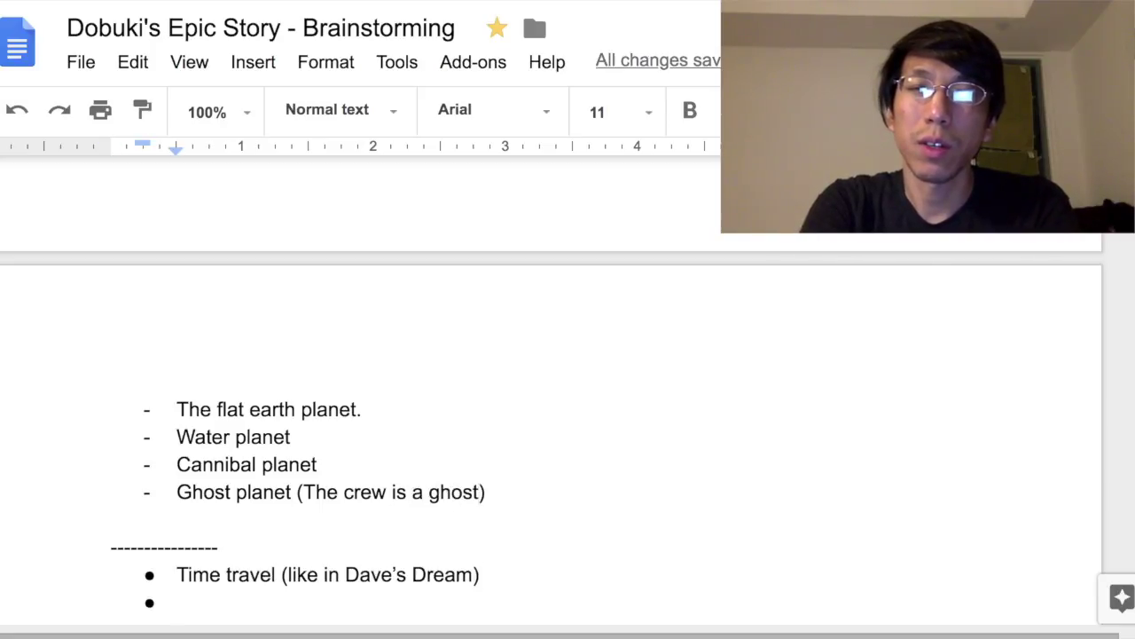
type(", but the planet")
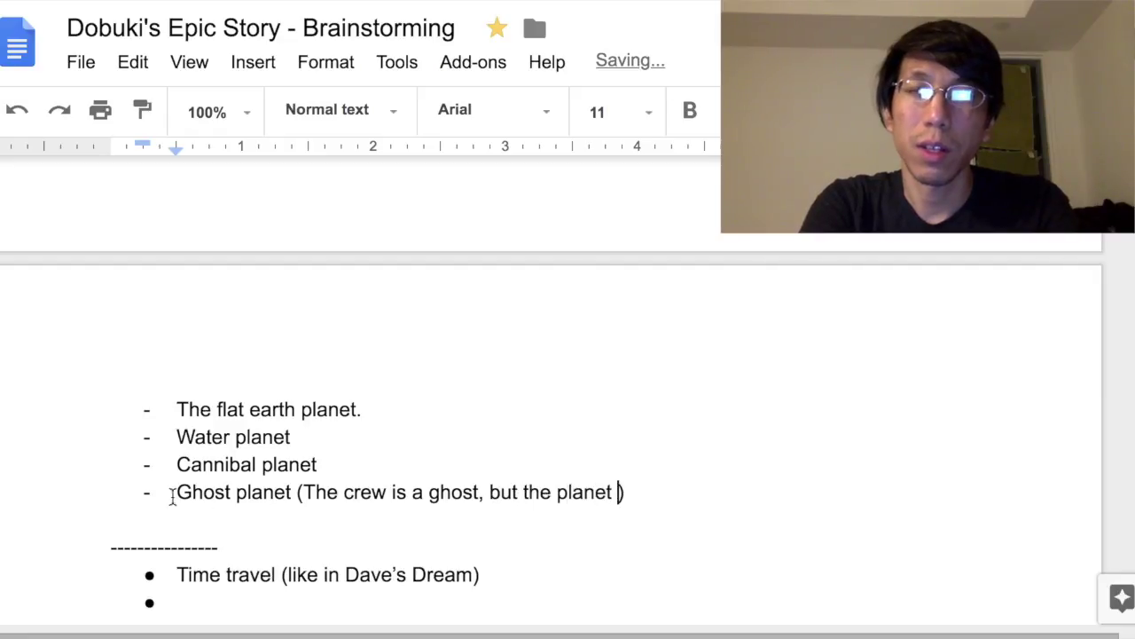
Replace the parenthetical with ': The planet is on a different physical plane as the crew, so the crew appears as ghost.'
left_click(301, 491)
left_click_drag(426, 486, 649, 494)
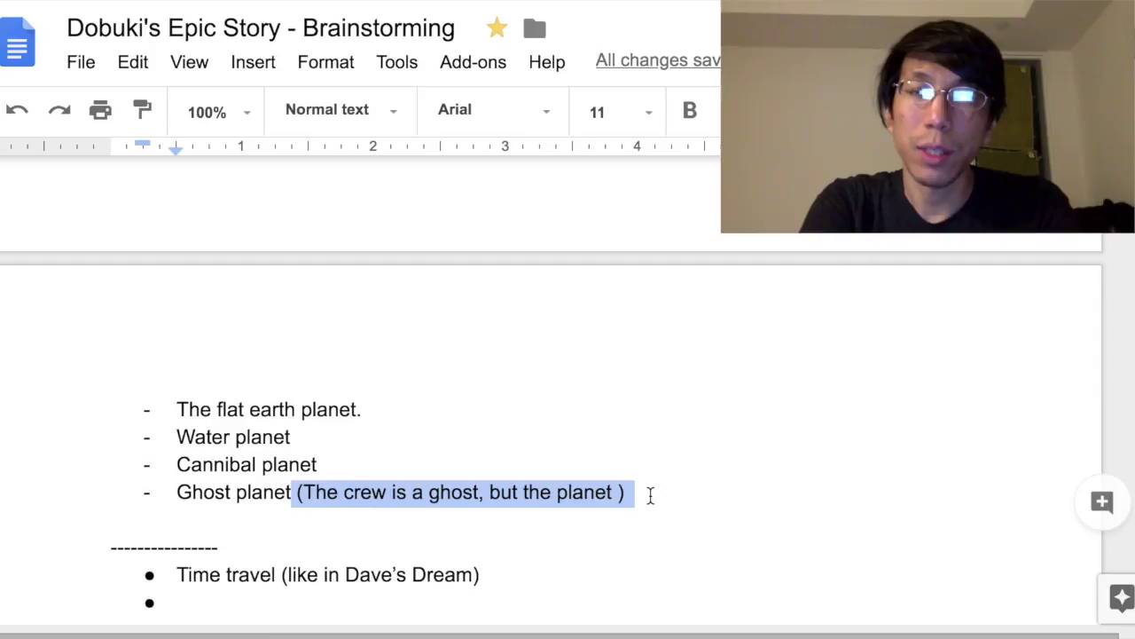
type(": The planet ")
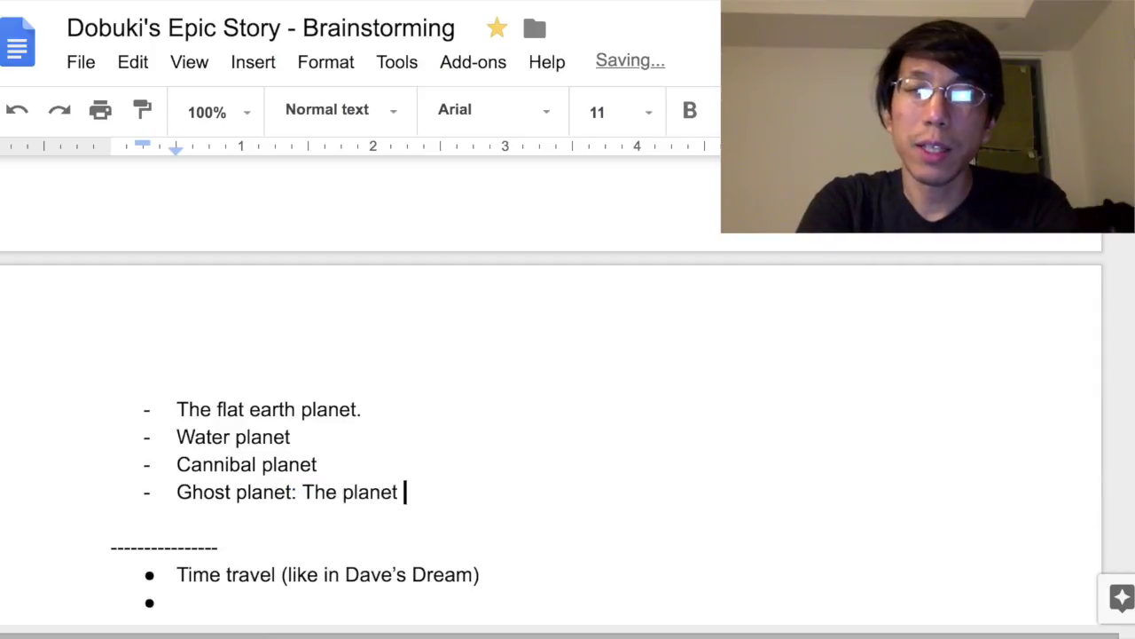
type("is on a diffe")
key("BackSpace")
type("ferent plan")
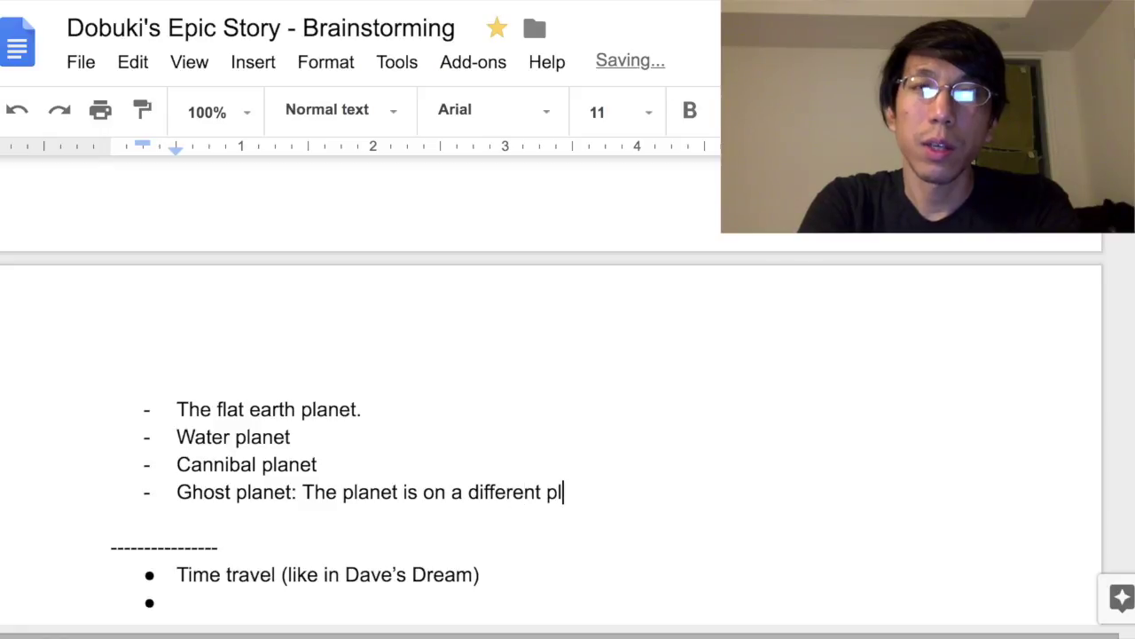
key("BackSpace")
key("BackSpace")
key("BackSpace")
type("h")
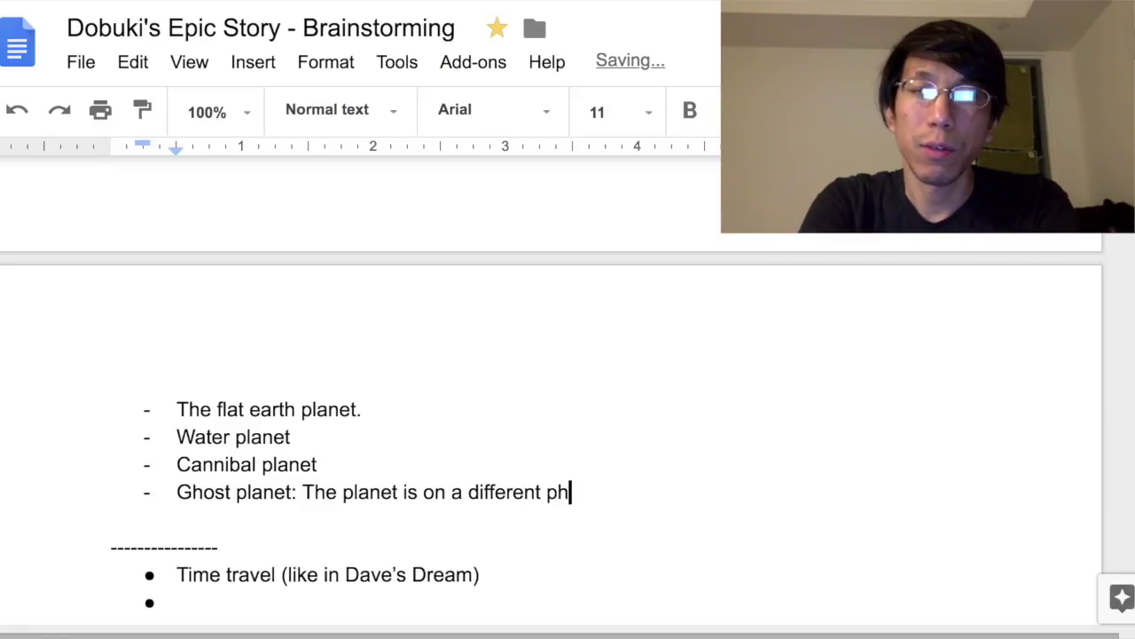
type("ysical plane as the crew")
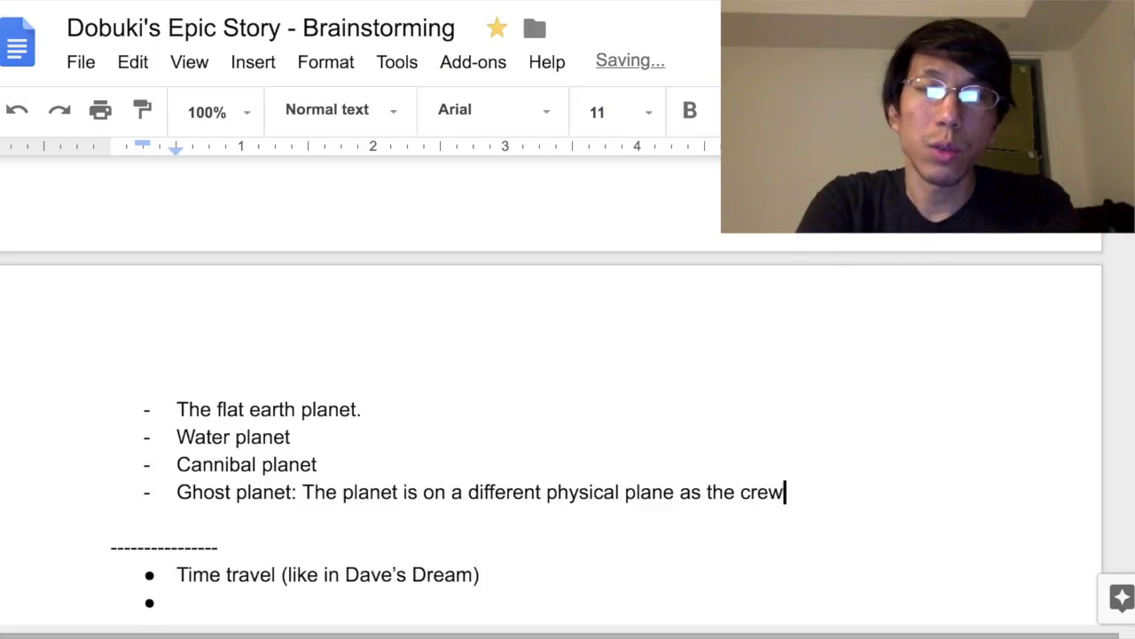
type(", so the crew ")
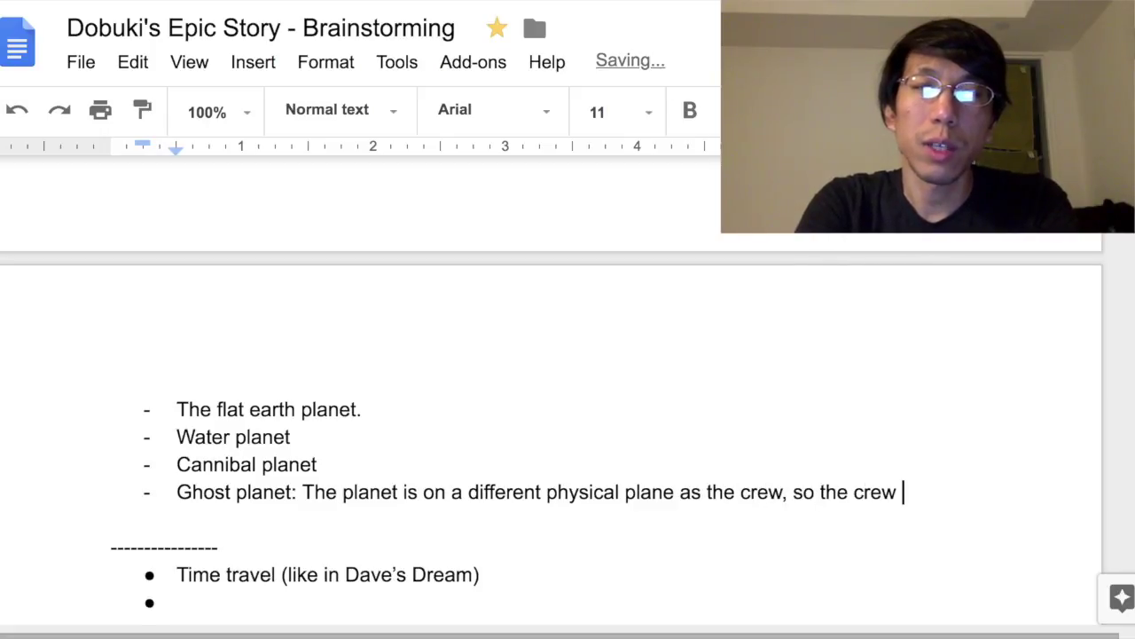
type("appears as ghost.")
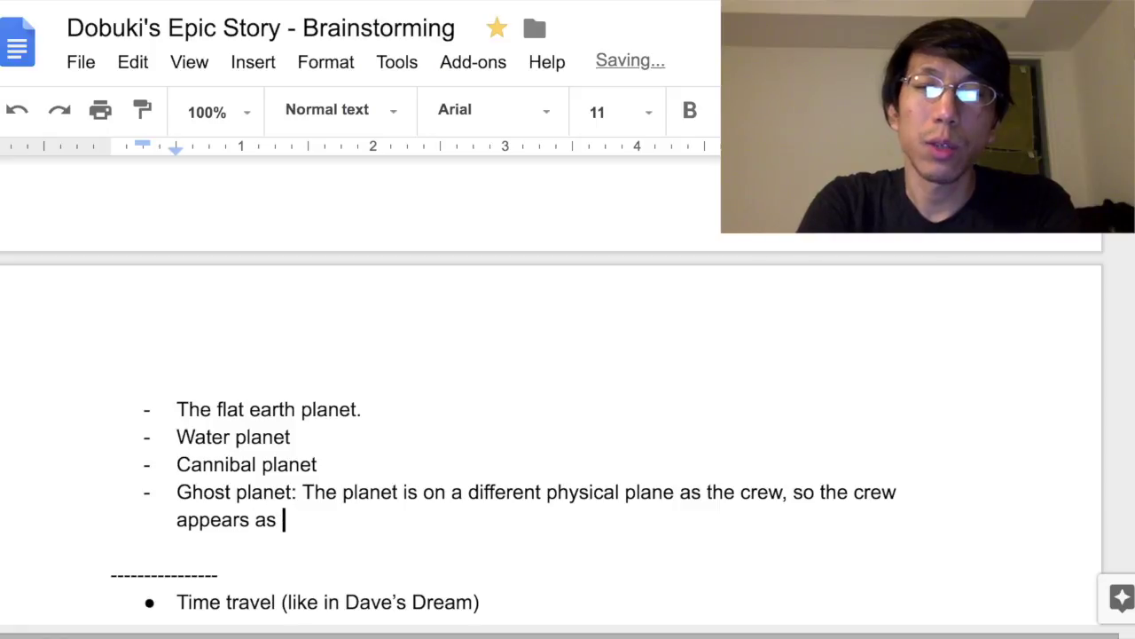
Add a 'Bubble planet' dashed item directly after the Ghost planet entry
scroll(540, 487, "down", 3)
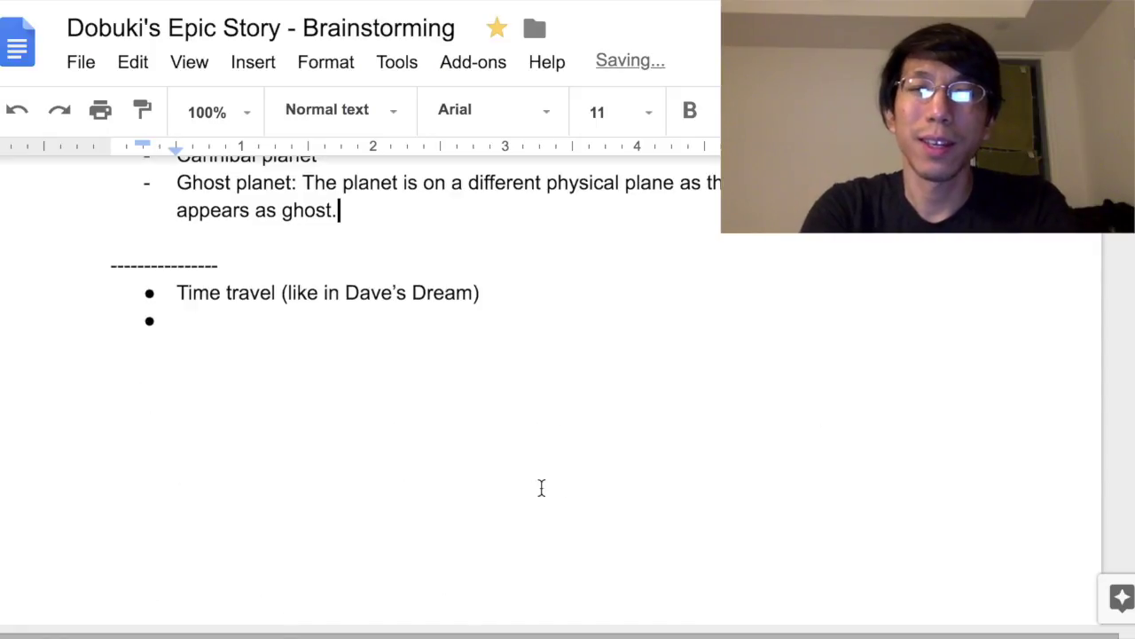
left_click(476, 339)
scroll(477, 342, "up", 1)
left_click(439, 415)
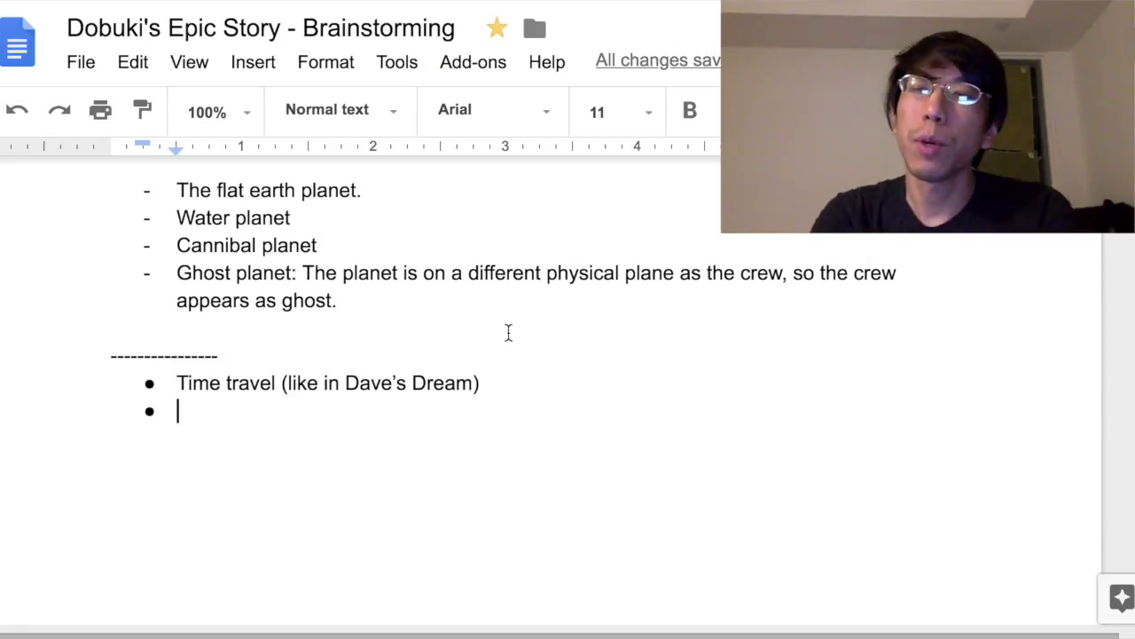
double_click(469, 305)
key("Return")
type("B")
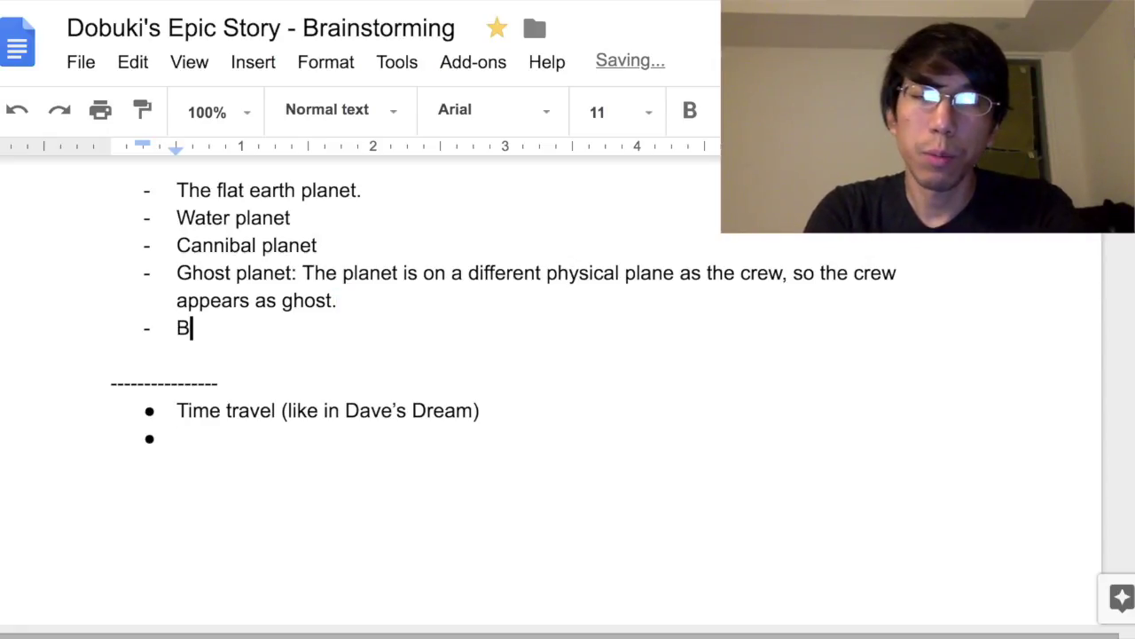
type("ubble planet")
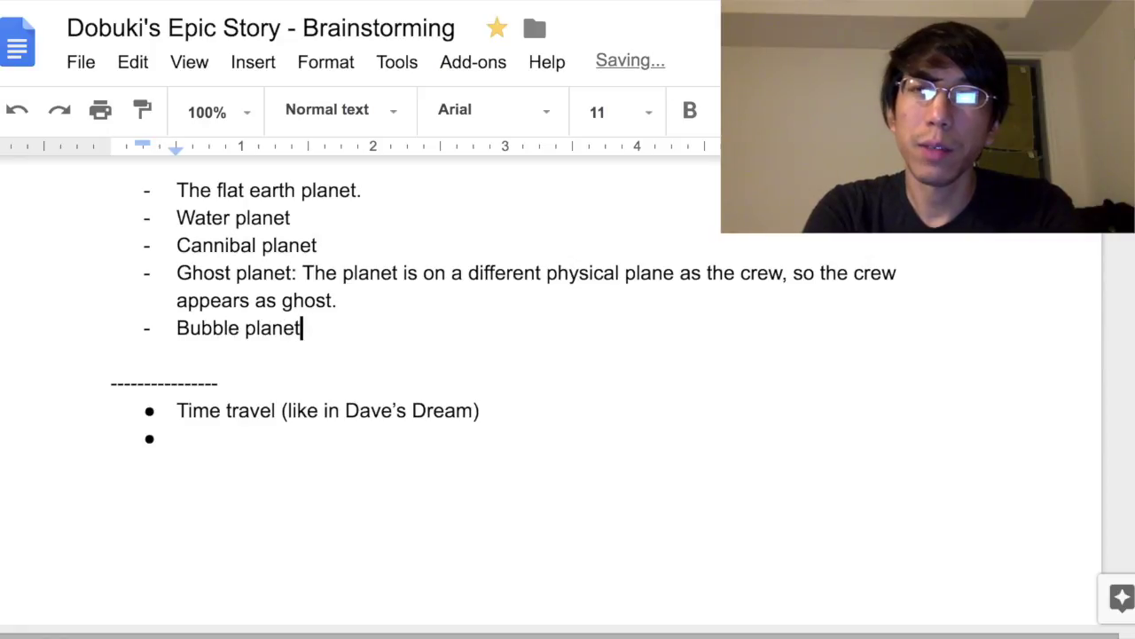
key("ctrl+End")
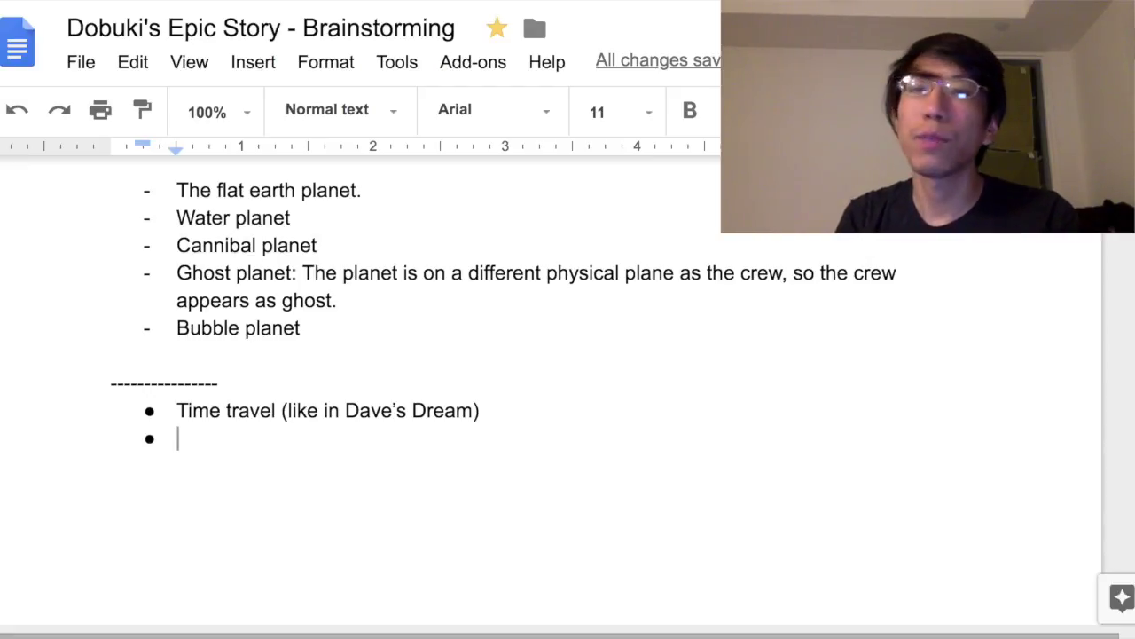
Add a 'Dyson sphere ()' item below Bubble planet, with the caret between the parentheses
left_click(303, 328)
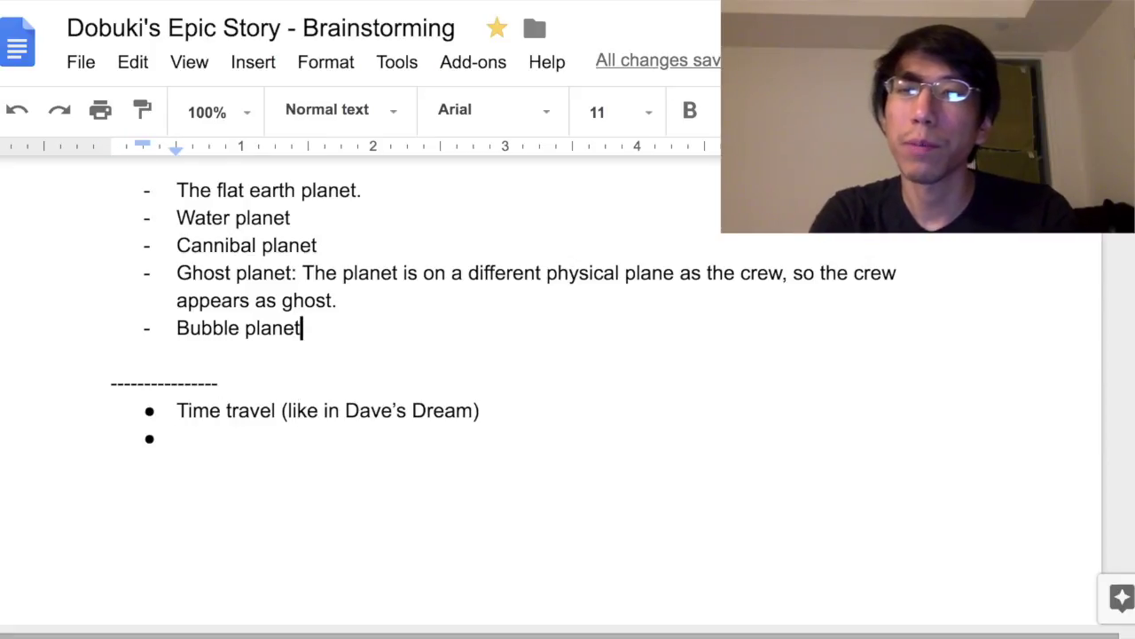
key("Return")
type("Dyson sphere (")
key("BackSpace")
key("BackSpace")
key("Right")
key("Left")
type("()")
key("Left")
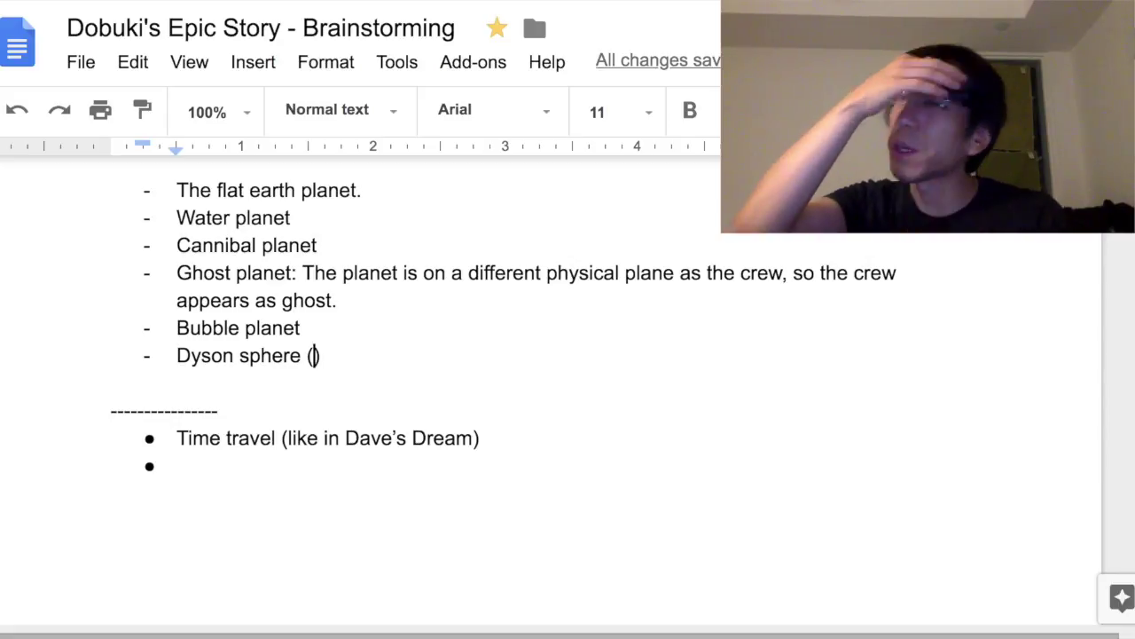
left_click(219, 410)
left_click(177, 466)
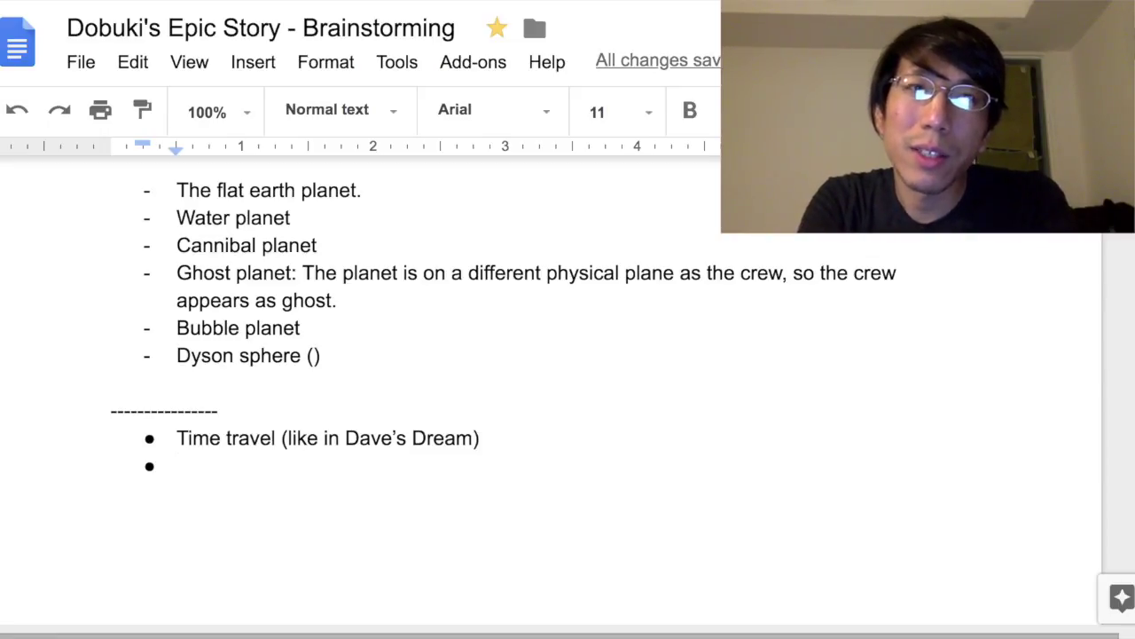
Type 'Game on 1D plane' as a new idea bullet under Time travel
type("Game a")
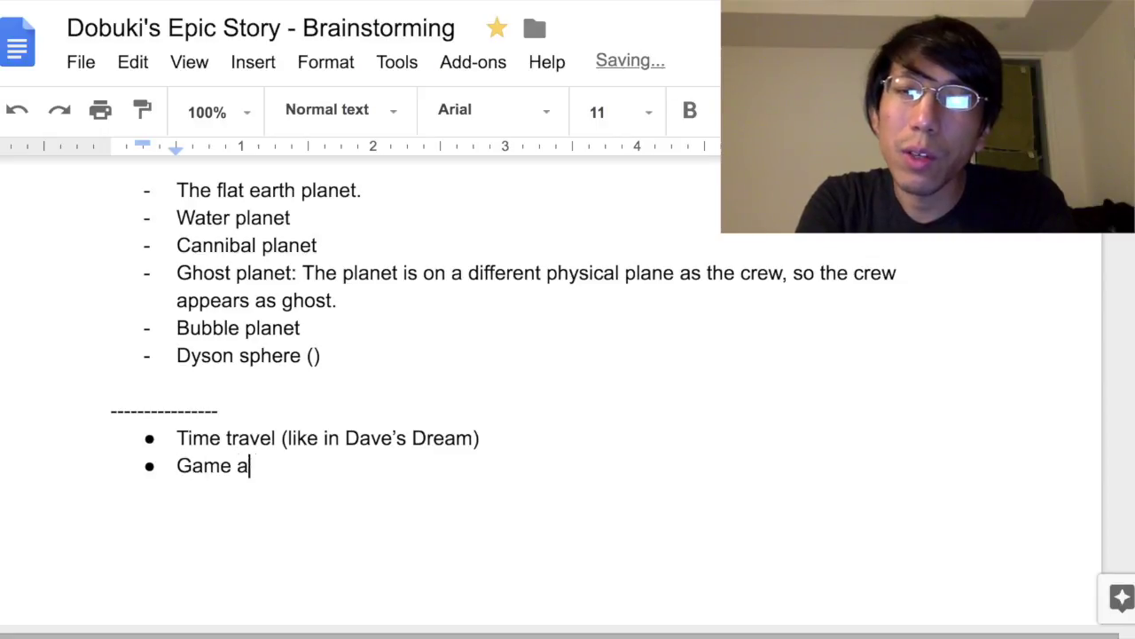
key("BackSpace")
type("ona")
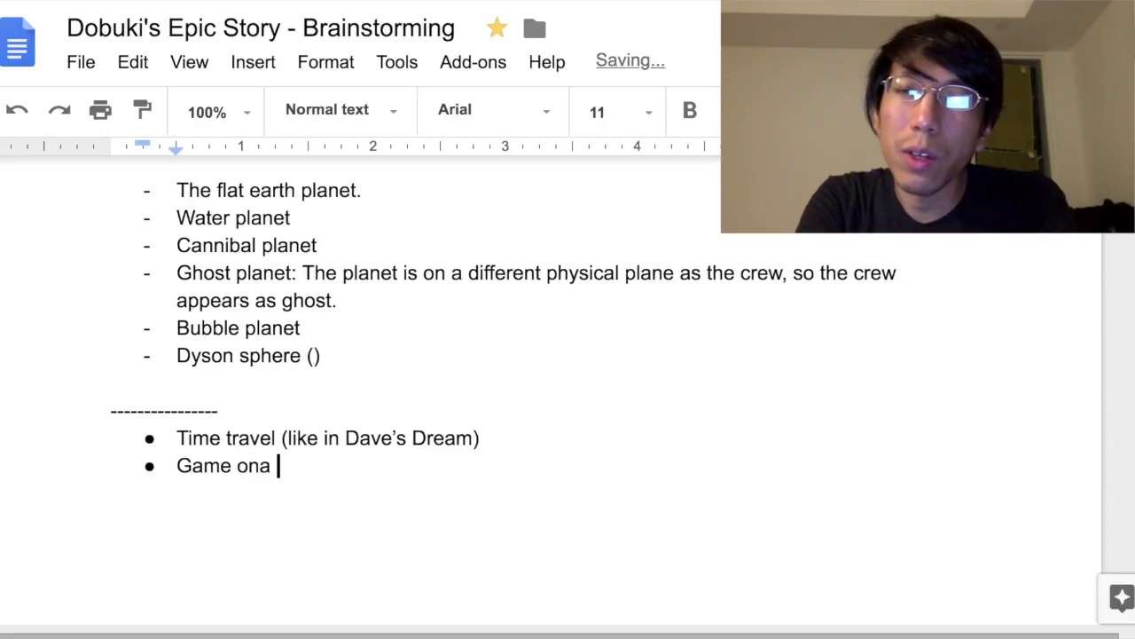
key("BackSpace")
key("BackSpace")
type("1D ")
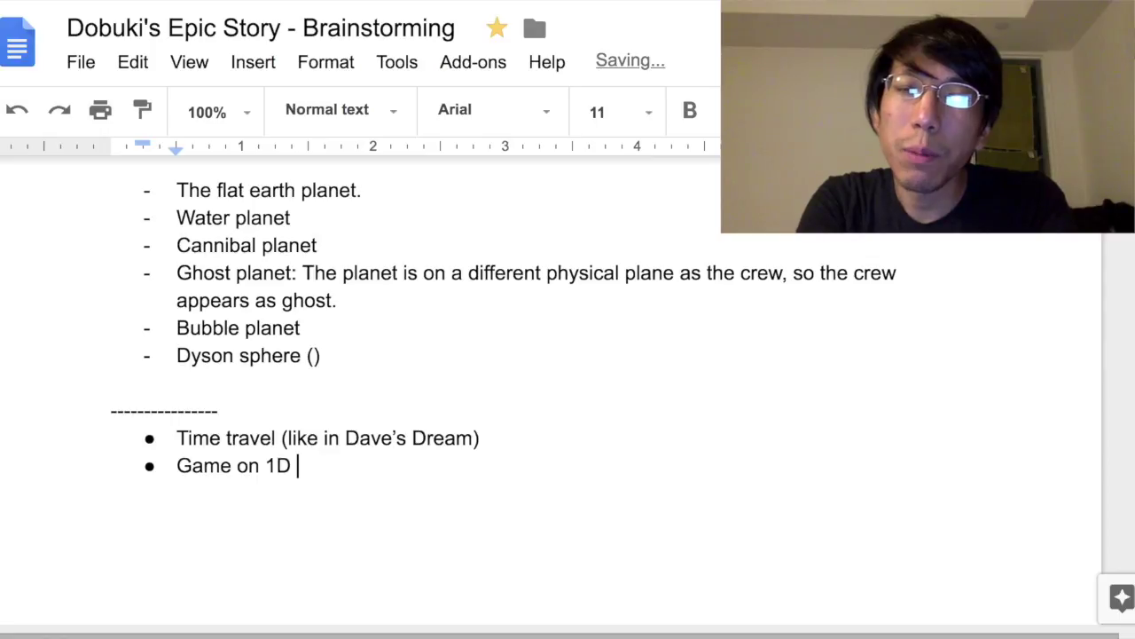
type("plane")
key("Return")
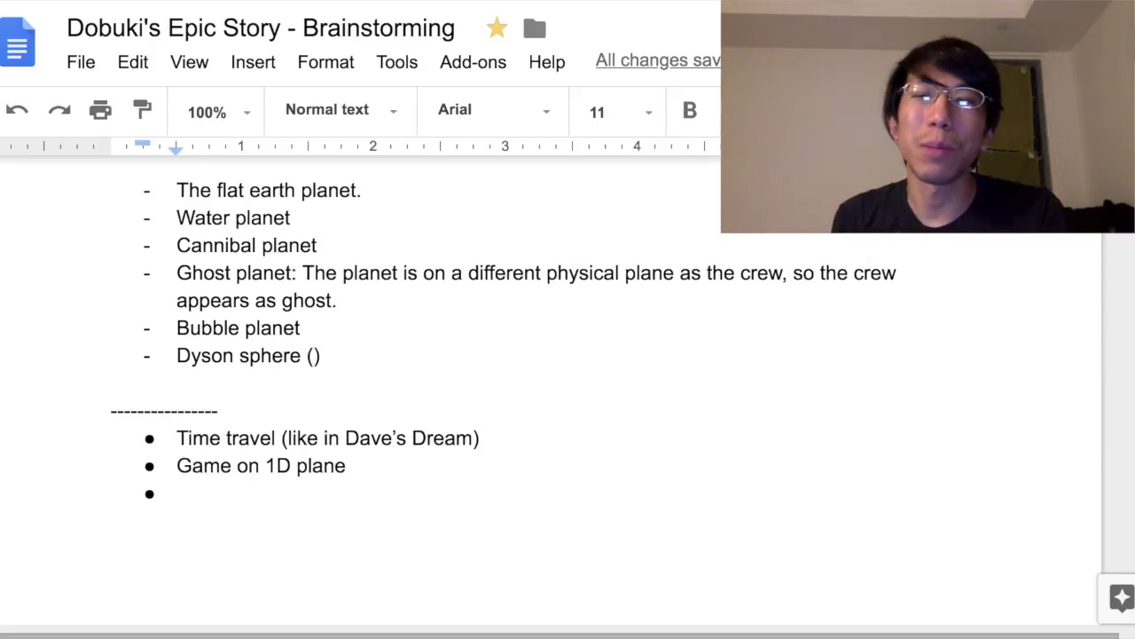
Extend that idea to read 'Game on 1D plane, or 4D plane'
left_click(480, 438)
left_click(348, 466)
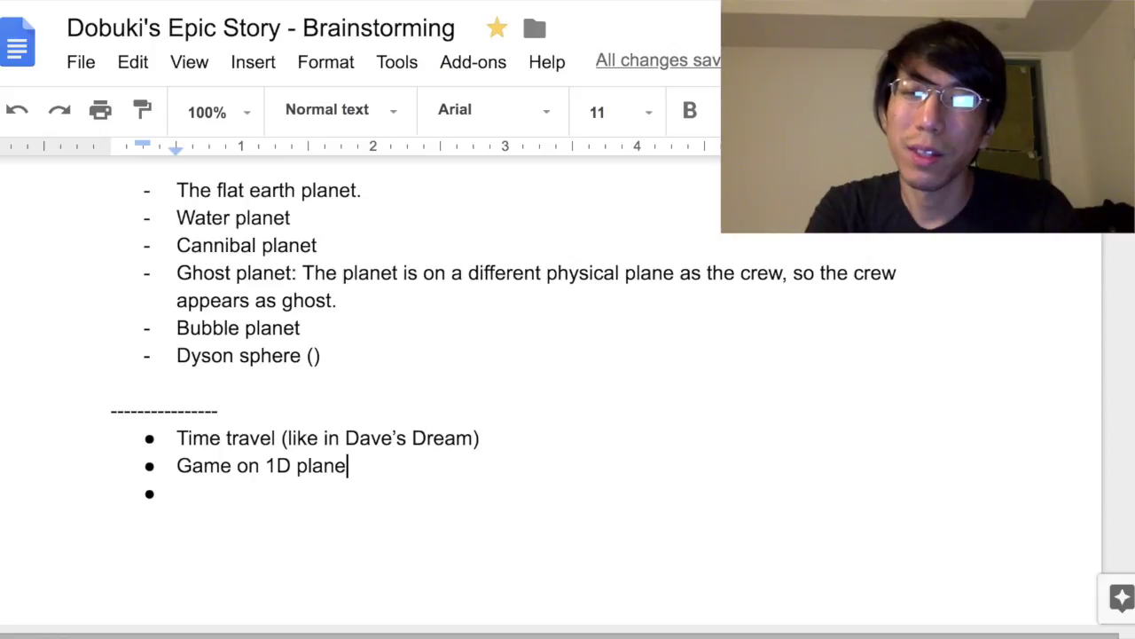
type(", or 4d")
key("BackSpace")
type("D plane")
left_click(177, 494)
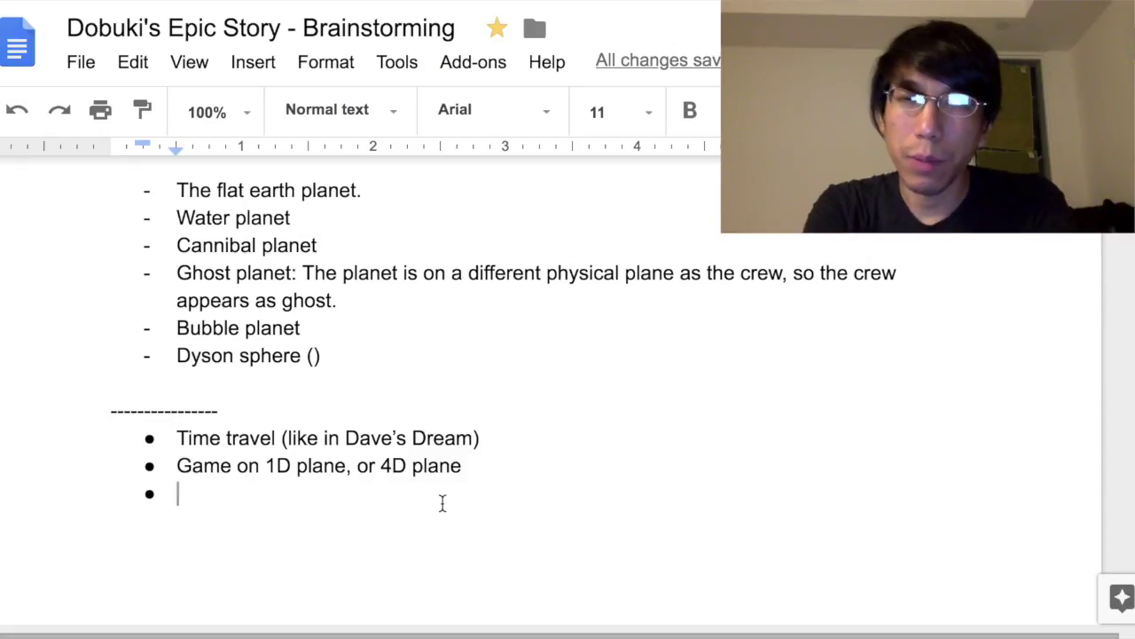
Add the bullet 'Planet of robots: Composed entirely of cubes' with a new bullet below it
type("Planet")
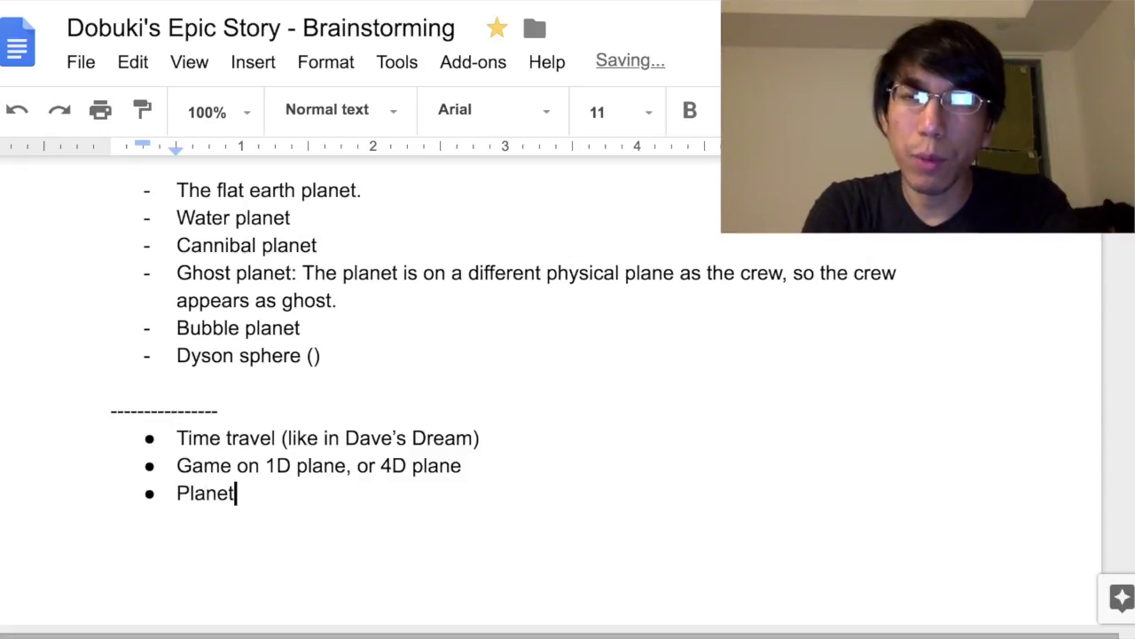
type(" of robots: ")
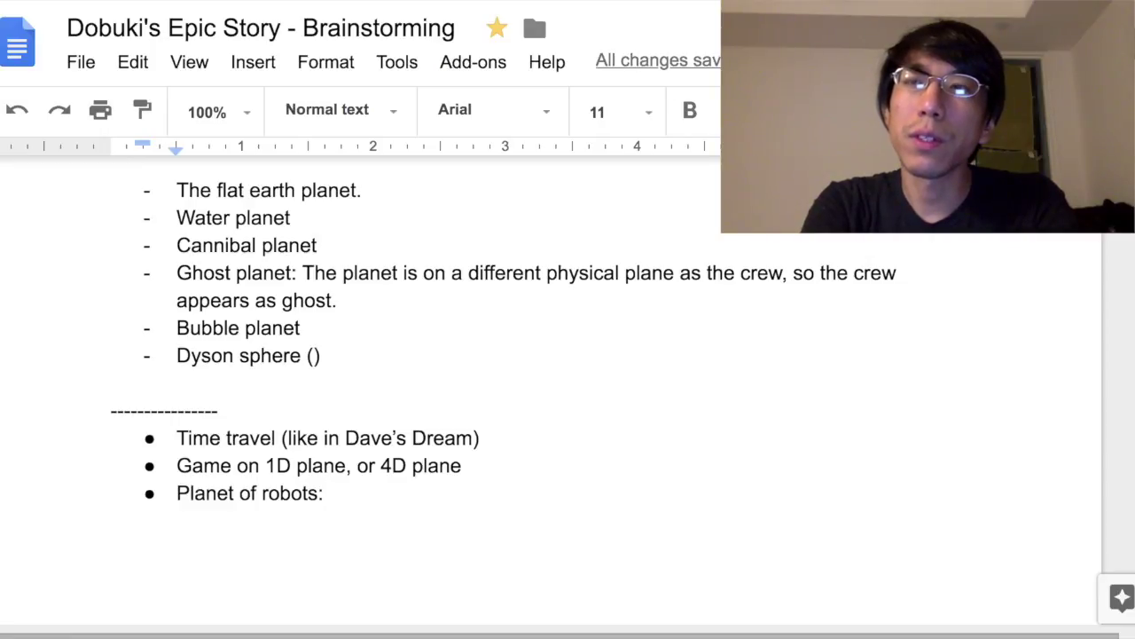
type("Composed")
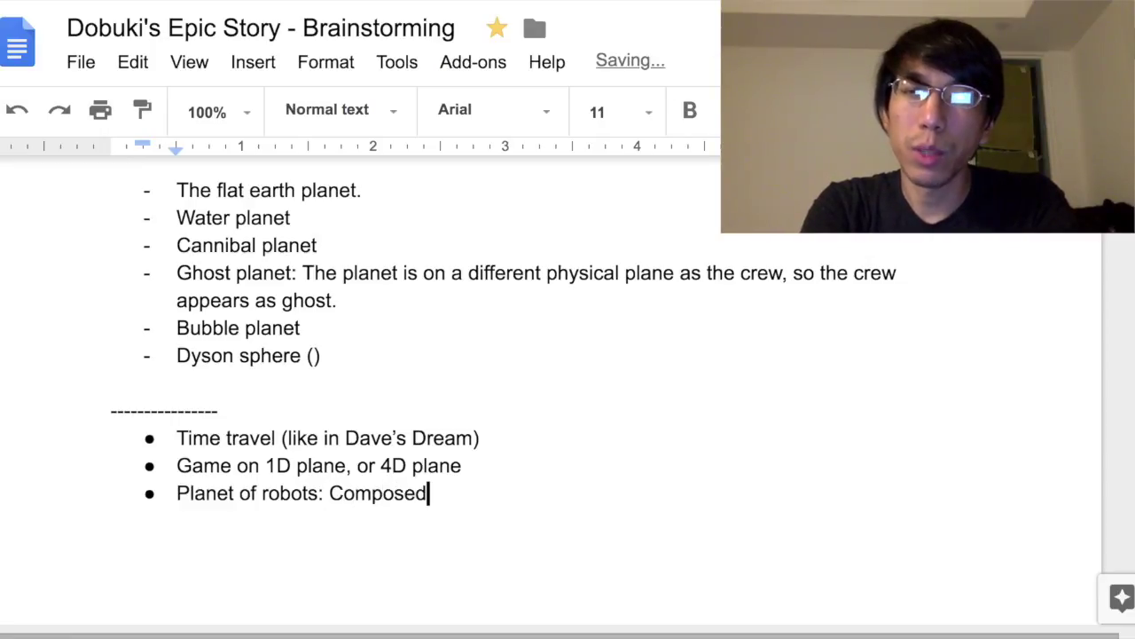
type(" entirely of cubes")
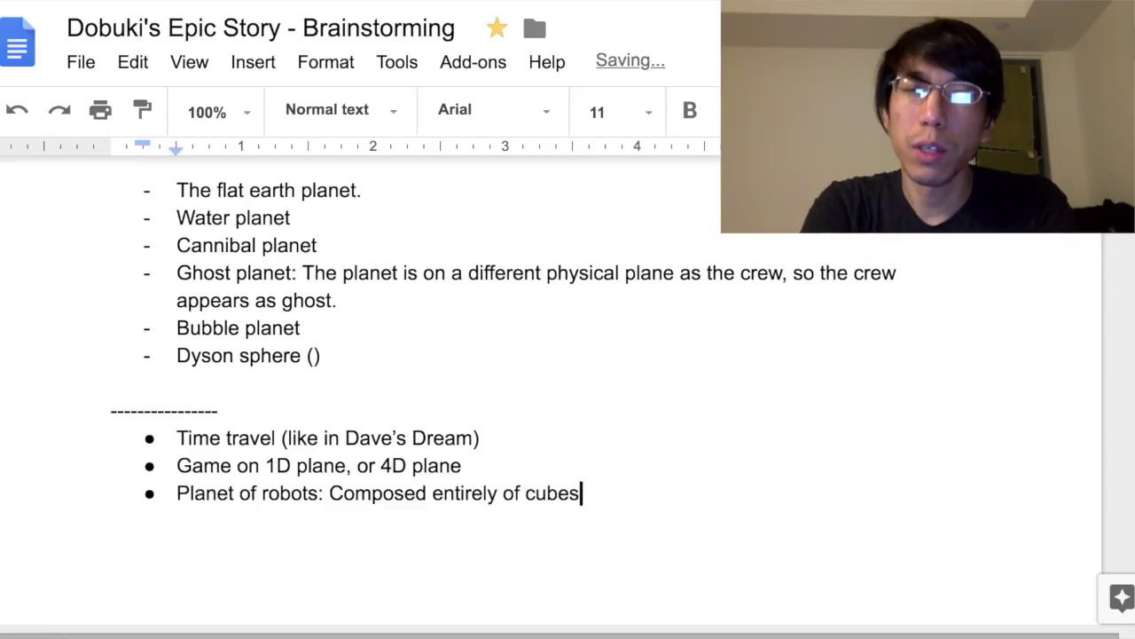
key("Return")
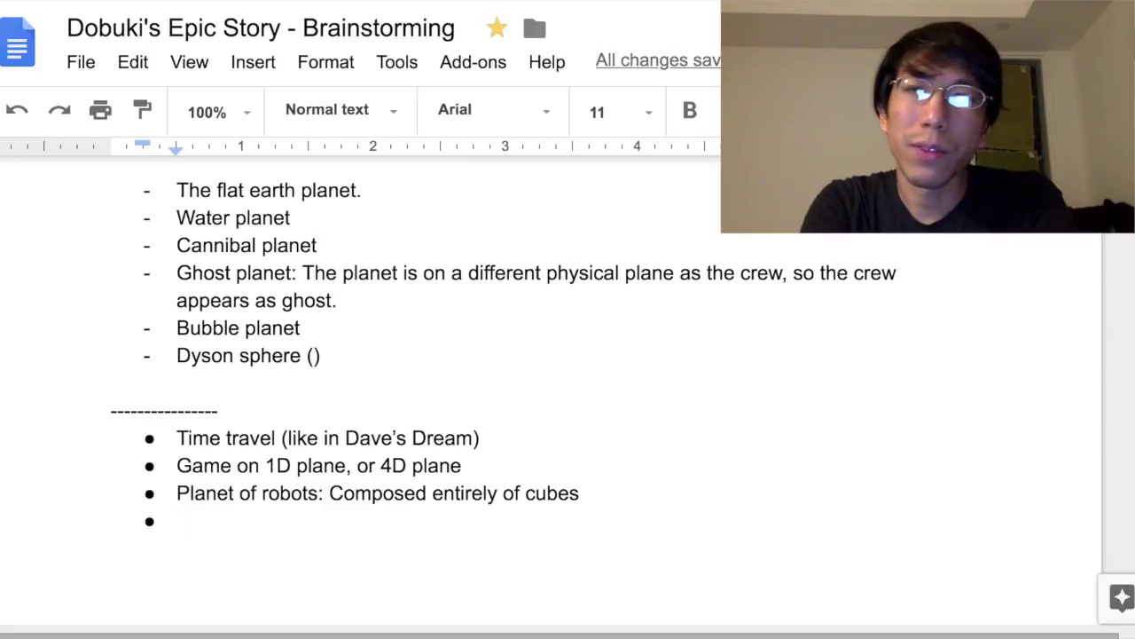
Begin the next idea bullet with 'FOOD Planet: -'
type("FO")
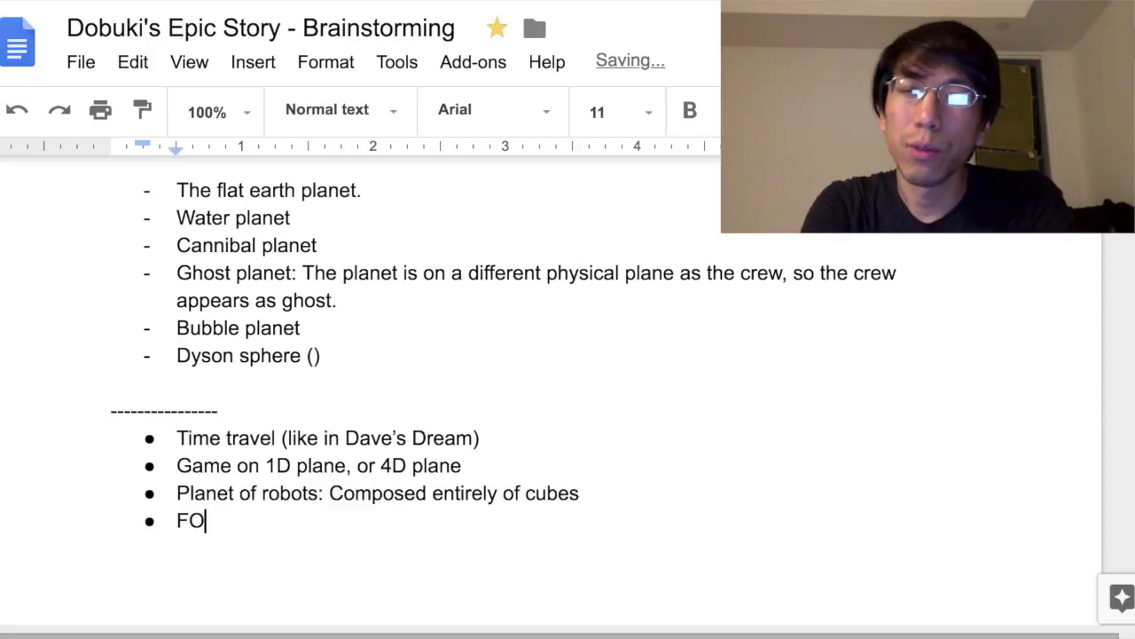
type("OD Planet: ")
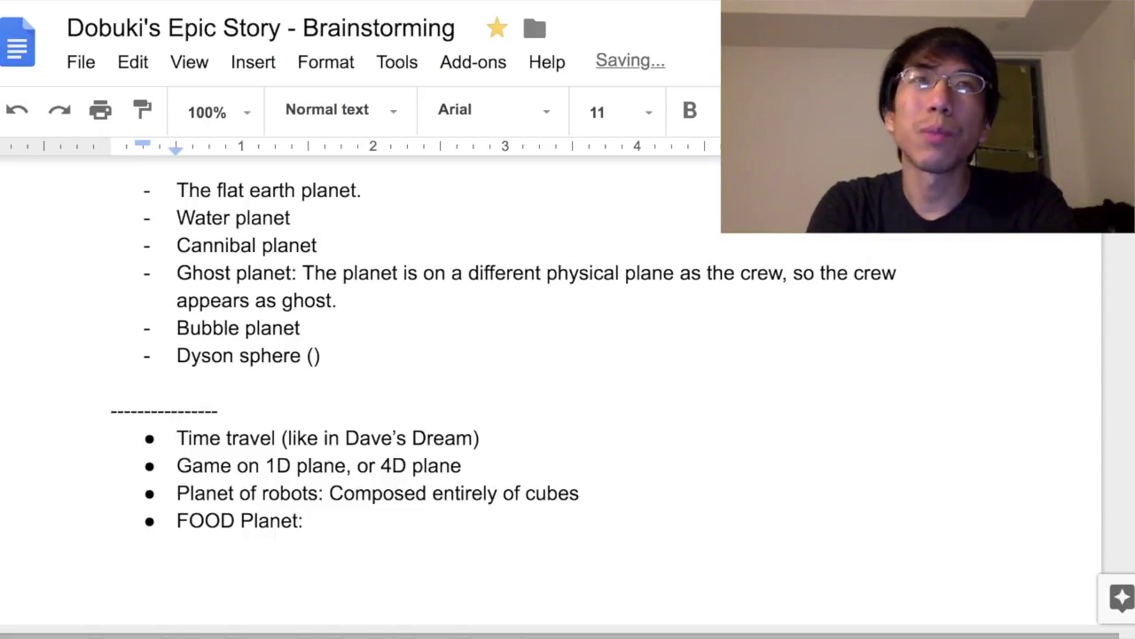
type("-")
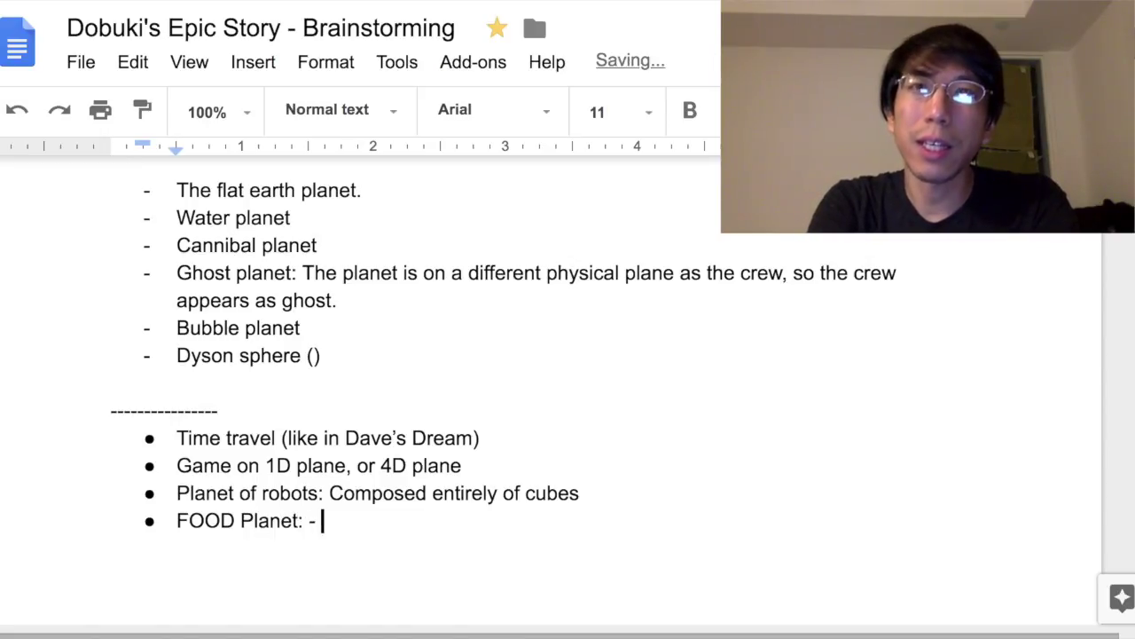